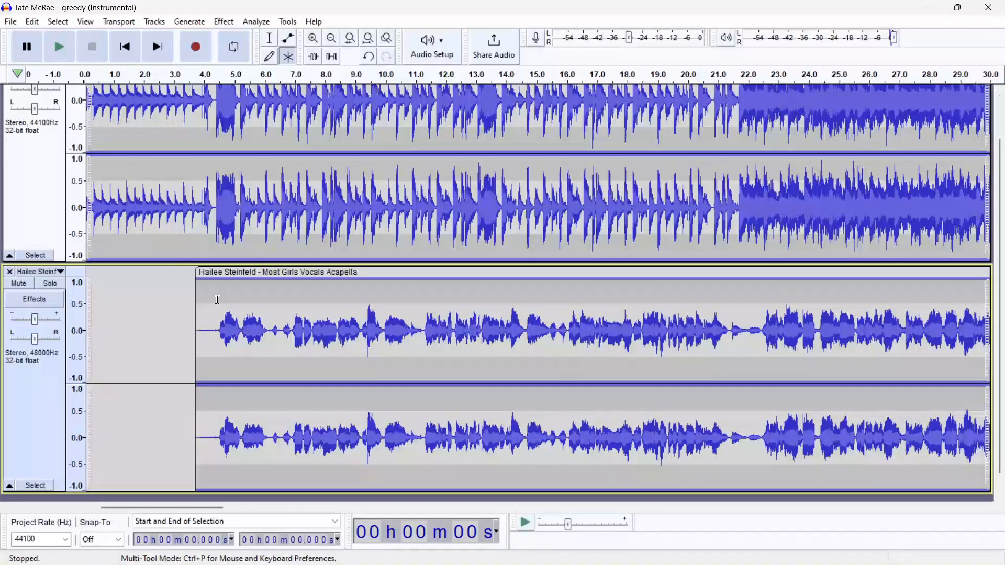
Select the vocal clip from about 4.5 seconds through to its end
{"action": "left_click_drag", "start_coordinate": [218, 300], "coordinate": [296, 306]}
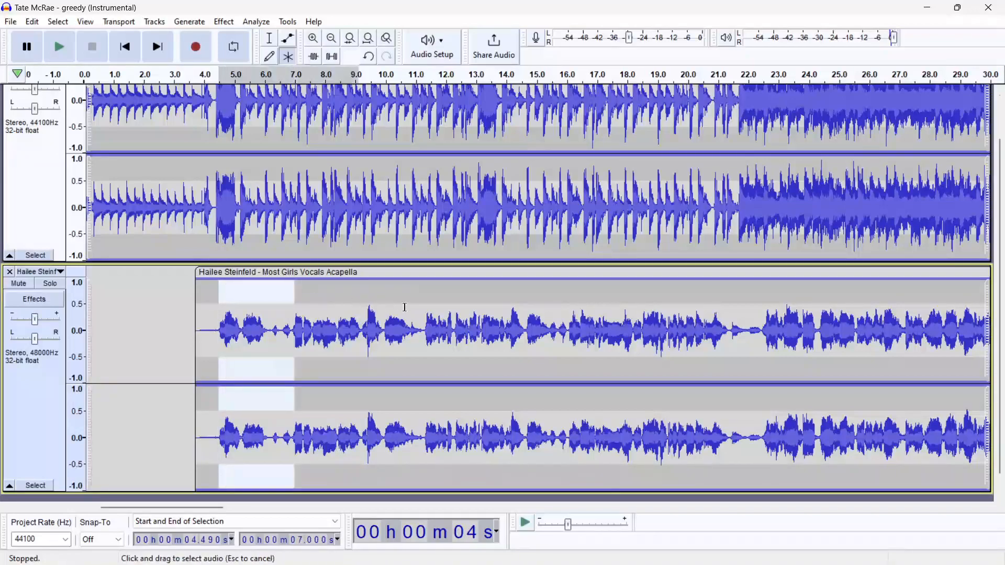
{"action": "left_click_drag", "start_coordinate": [401, 308], "coordinate": [443, 309]}
{"action": "scroll", "coordinate": [384, 311], "scroll_direction": "down", "scroll_amount": 2}
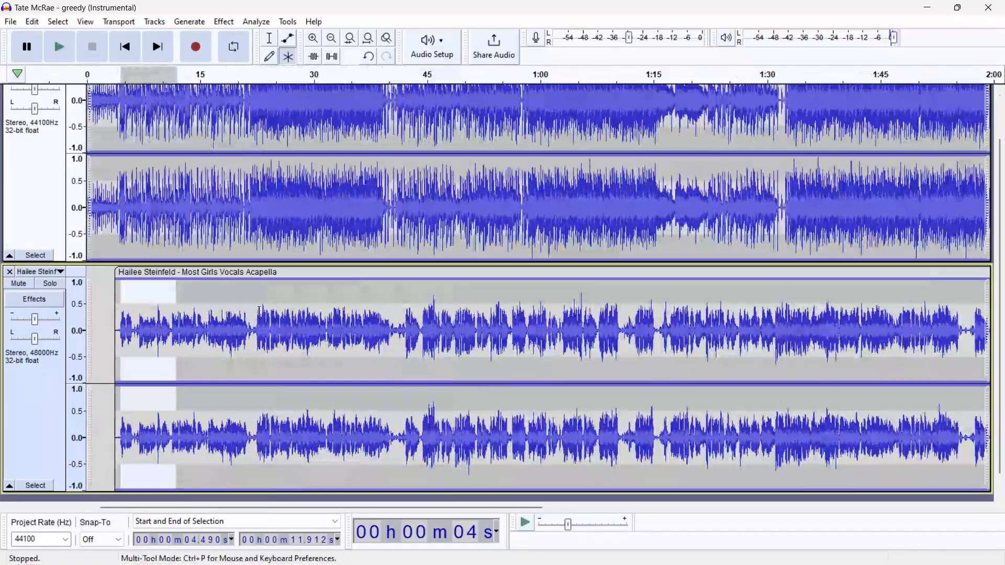
{"action": "left_click_drag", "start_coordinate": [176, 293], "coordinate": [487, 302]}
{"action": "scroll", "coordinate": [485, 301], "scroll_direction": "down", "scroll_amount": 2}
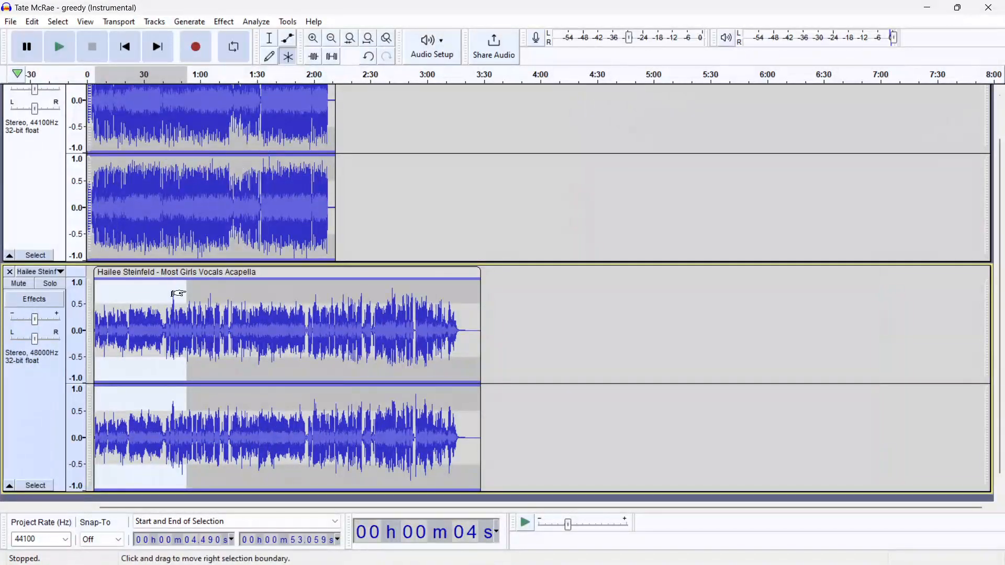
{"action": "left_click_drag", "start_coordinate": [176, 293], "coordinate": [469, 298]}
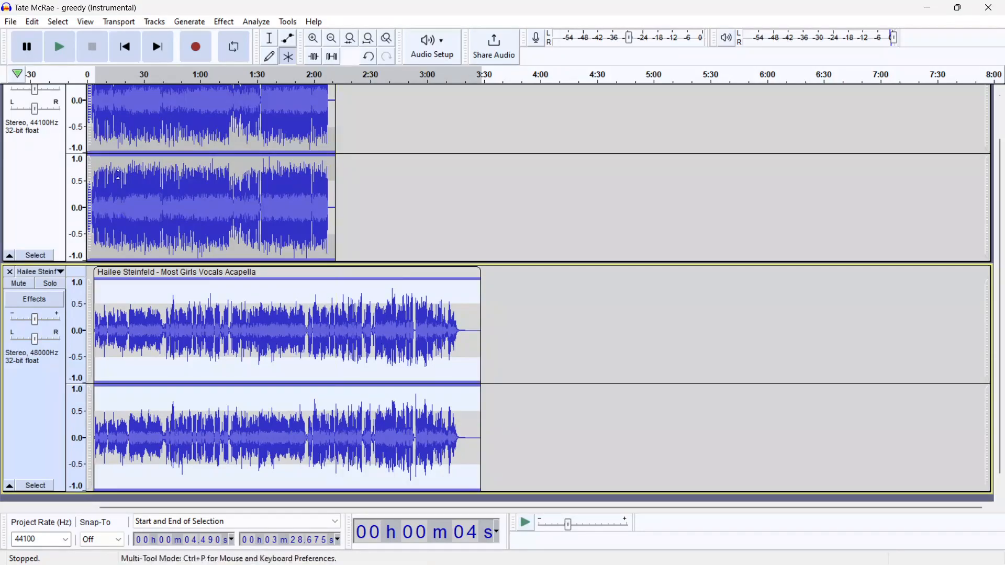
Apply Change Tempo to the selected vocals with a percent change of 5
{"action": "left_click", "coordinate": [225, 22]}
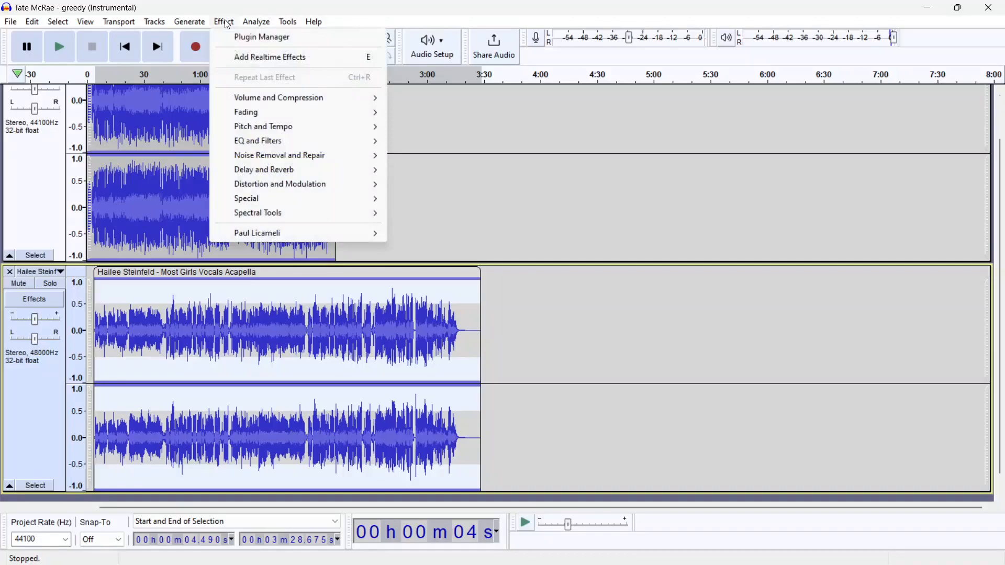
{"action": "mouse_move", "coordinate": [271, 131]}
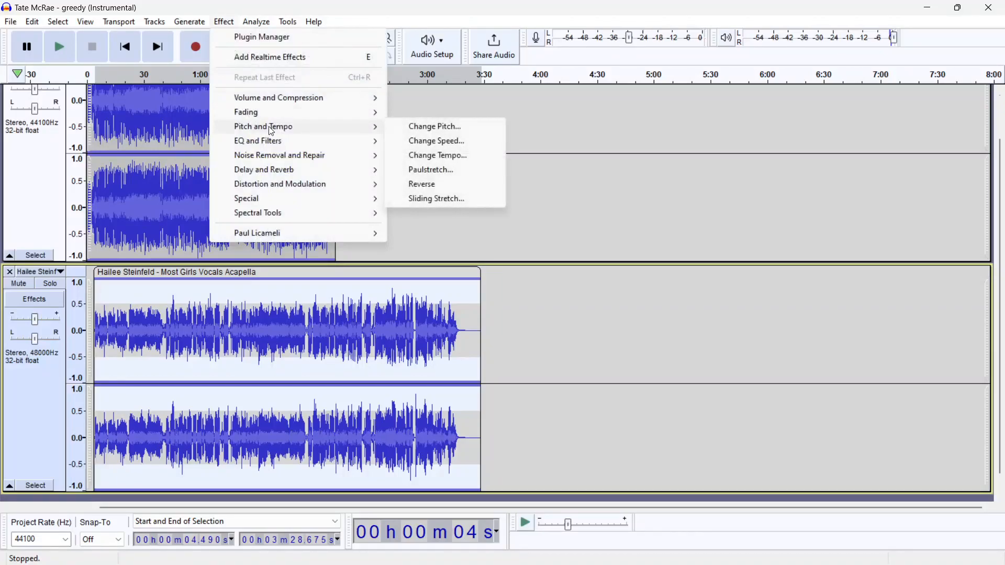
{"action": "left_click", "coordinate": [456, 157]}
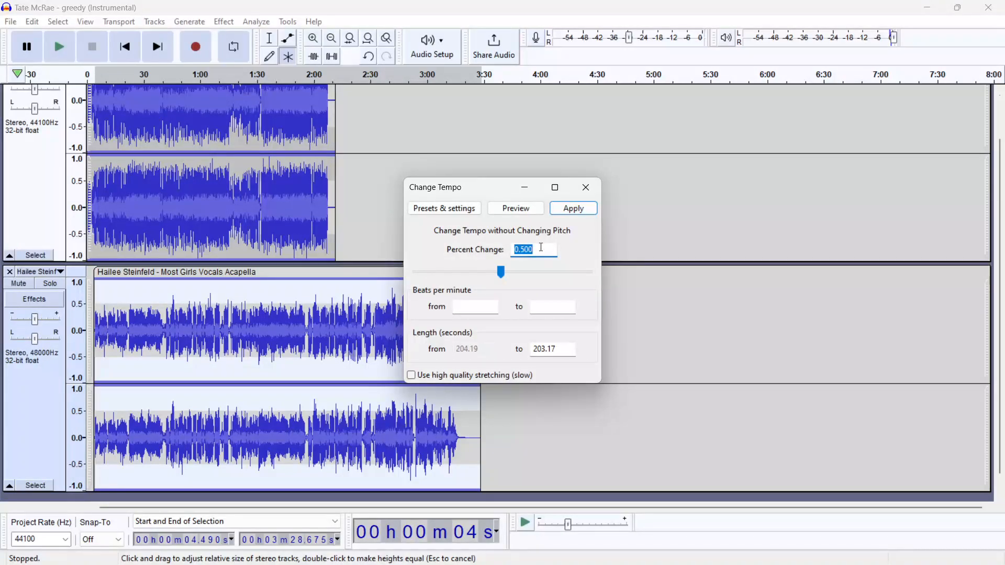
{"action": "key", "text": "BackSpace"}
{"action": "type", "text": "5"}
{"action": "key", "text": "BackSpace"}
{"action": "type", "text": "-5"}
{"action": "key", "text": "BackSpace"}
{"action": "key", "text": "BackSpace"}
{"action": "type", "text": "5"}
{"action": "left_click", "coordinate": [568, 211]}
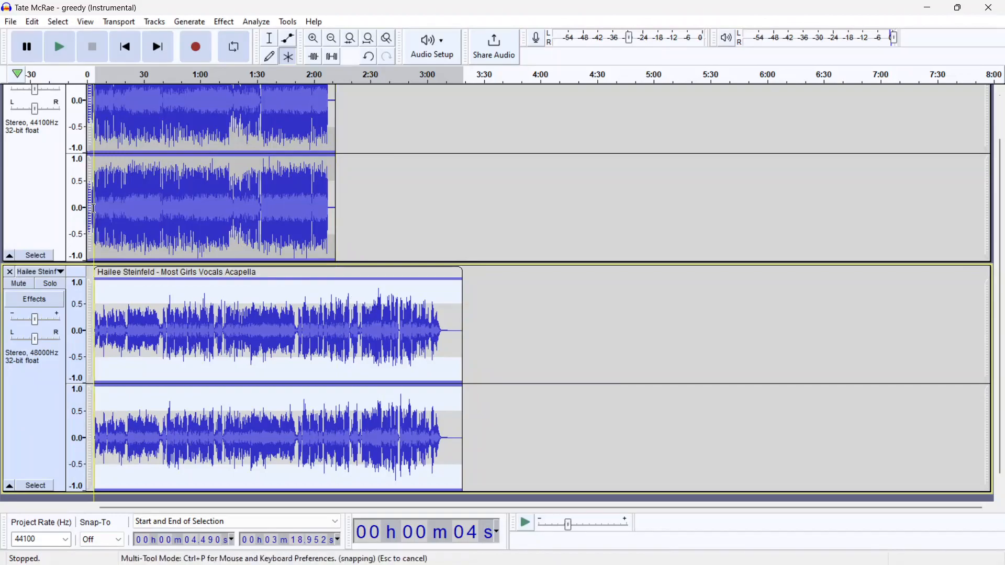
Play the tracks together to judge the vocal timing against the instrumental
{"action": "scroll", "coordinate": [93, 301], "scroll_direction": "up", "scroll_amount": 2, "text": "ctrl"}
{"action": "scroll", "coordinate": [93, 301], "scroll_direction": "up", "scroll_amount": 1, "text": "ctrl"}
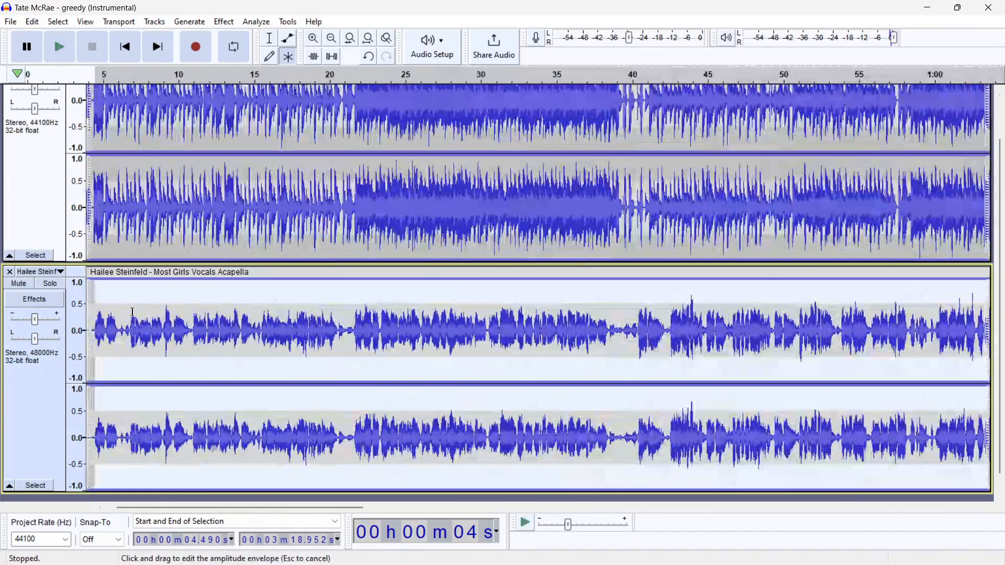
{"action": "left_click_drag", "start_coordinate": [137, 507], "coordinate": [114, 500]}
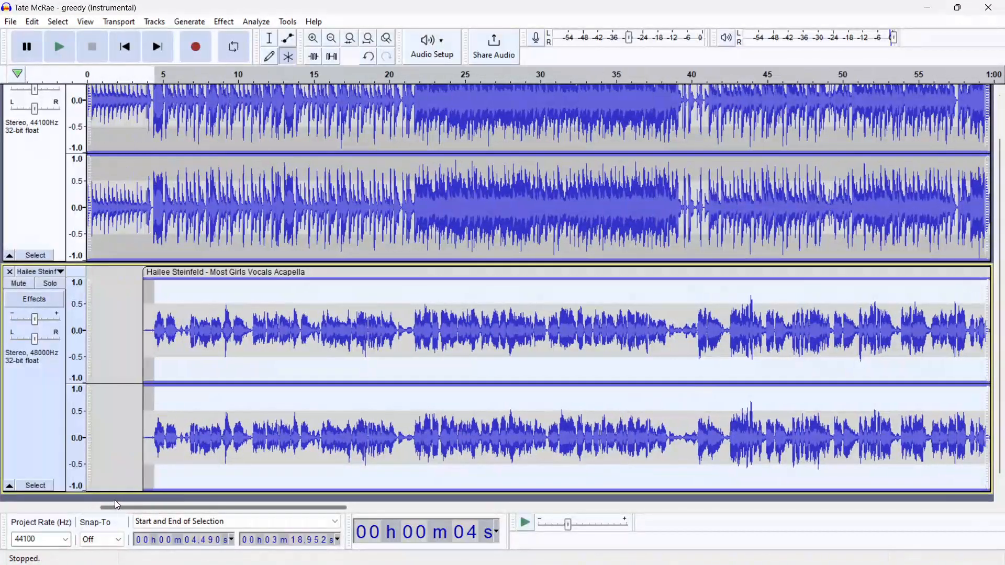
{"action": "key", "text": "space"}
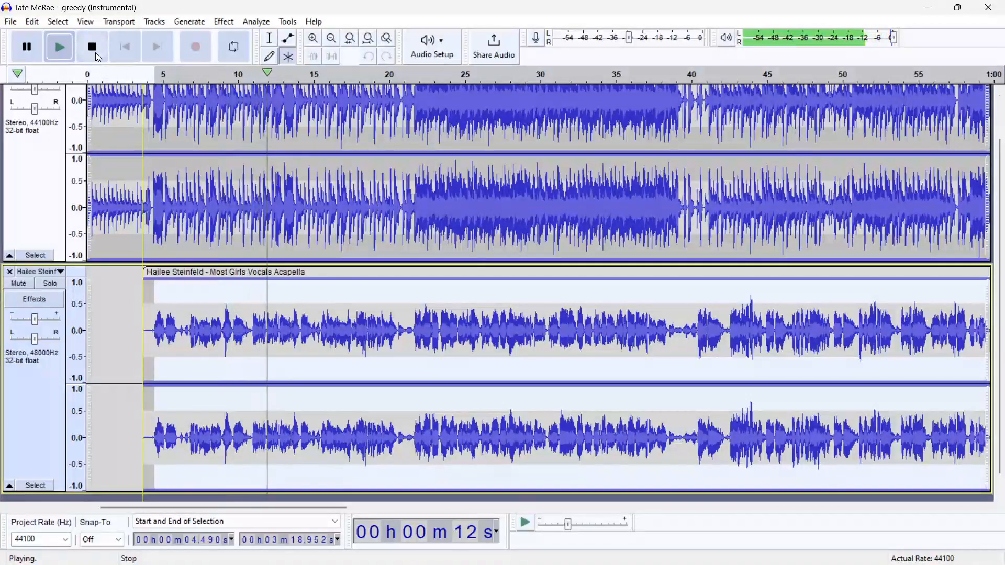
{"action": "left_click", "coordinate": [93, 49]}
Apply Change Tempo to the vocals again with a percent change of 3
{"action": "left_click", "coordinate": [223, 22]}
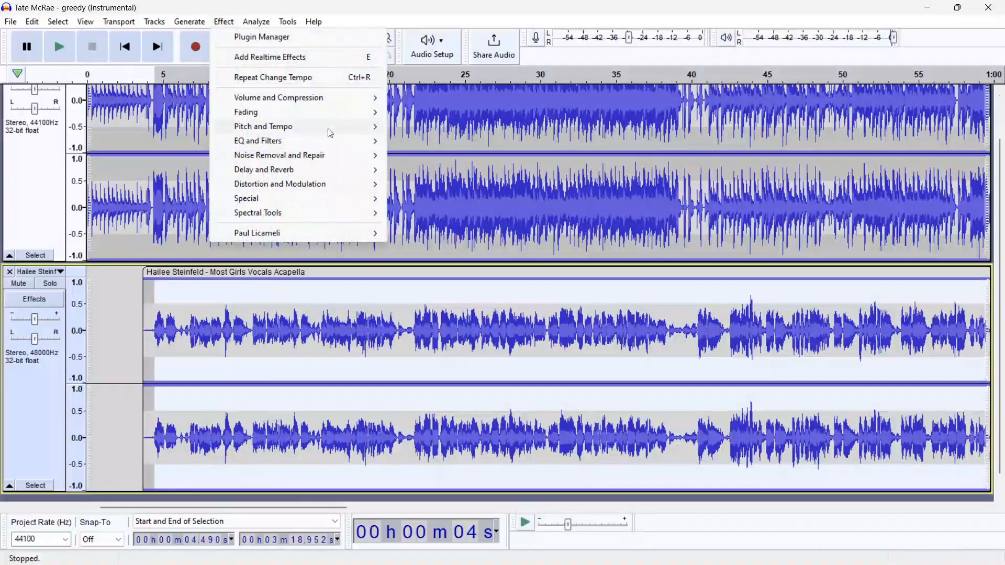
{"action": "mouse_move", "coordinate": [334, 126]}
{"action": "left_click", "coordinate": [469, 156]}
{"action": "key", "text": "BackSpace"}
{"action": "type", "text": "3"}
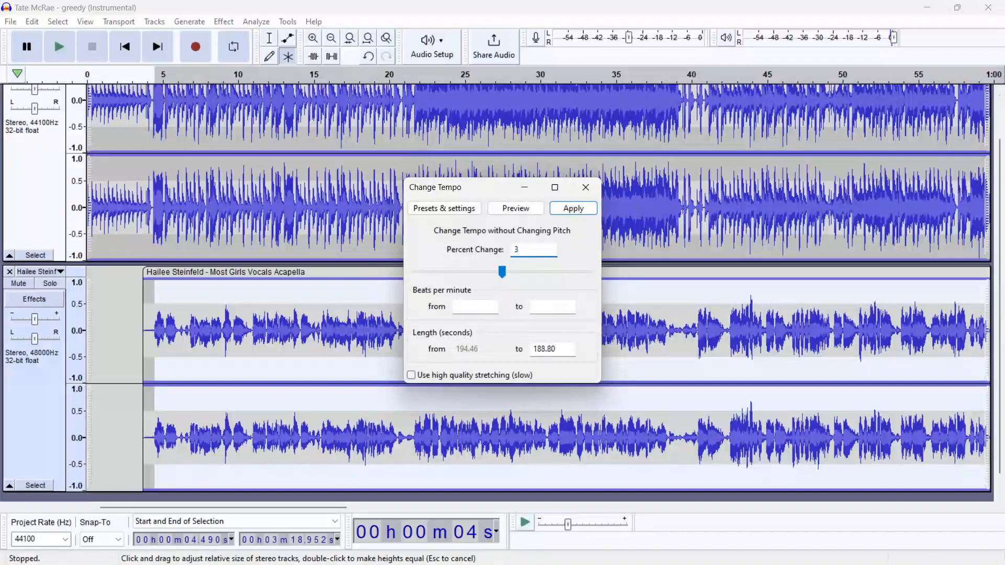
{"action": "left_click", "coordinate": [570, 208]}
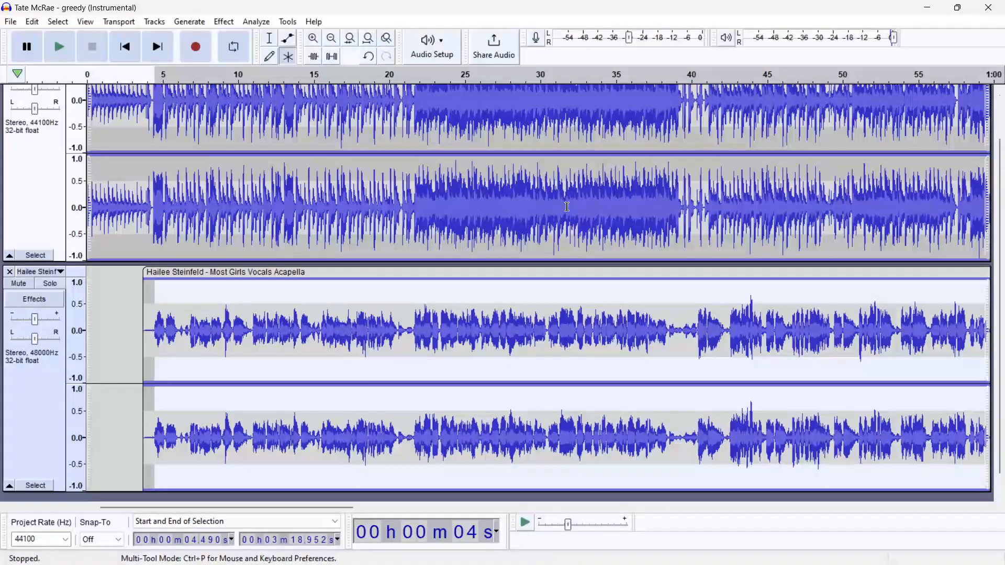
Play the mix from the start of the vocal clip and stop it
{"action": "left_click", "coordinate": [149, 77]}
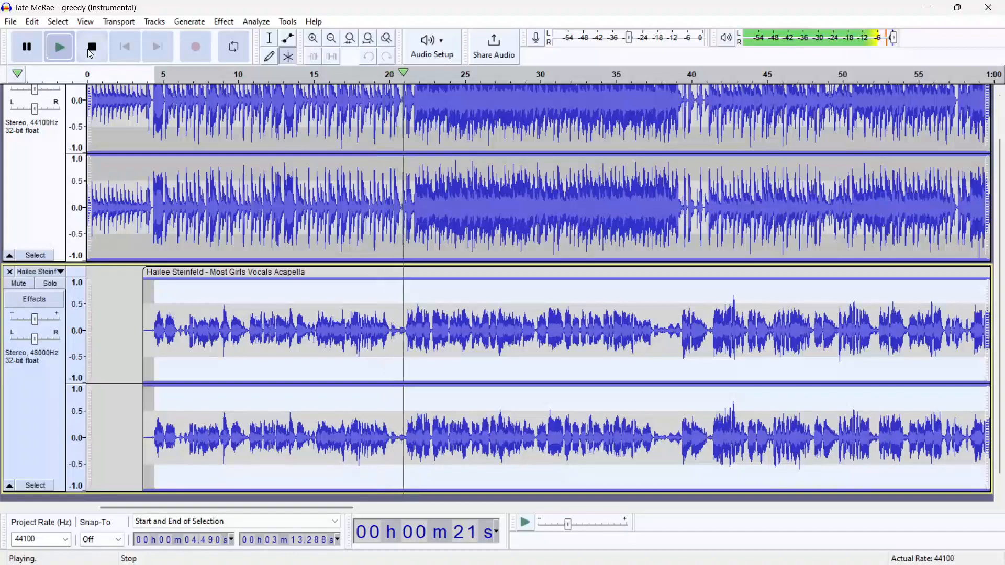
{"action": "left_click", "coordinate": [89, 50]}
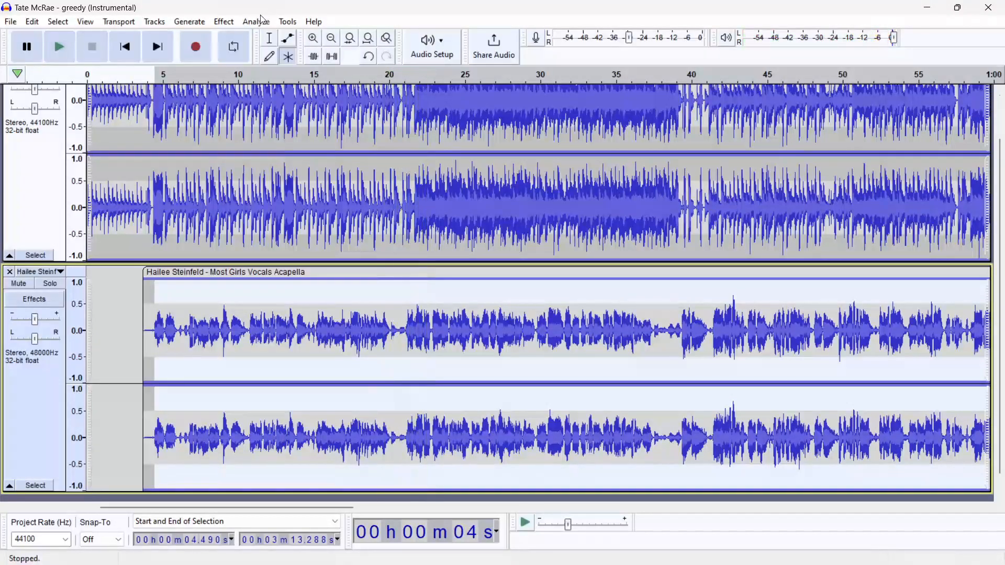
Apply Change Tempo once more with a percent change of .5
{"action": "left_click", "coordinate": [223, 21]}
{"action": "mouse_move", "coordinate": [307, 126]}
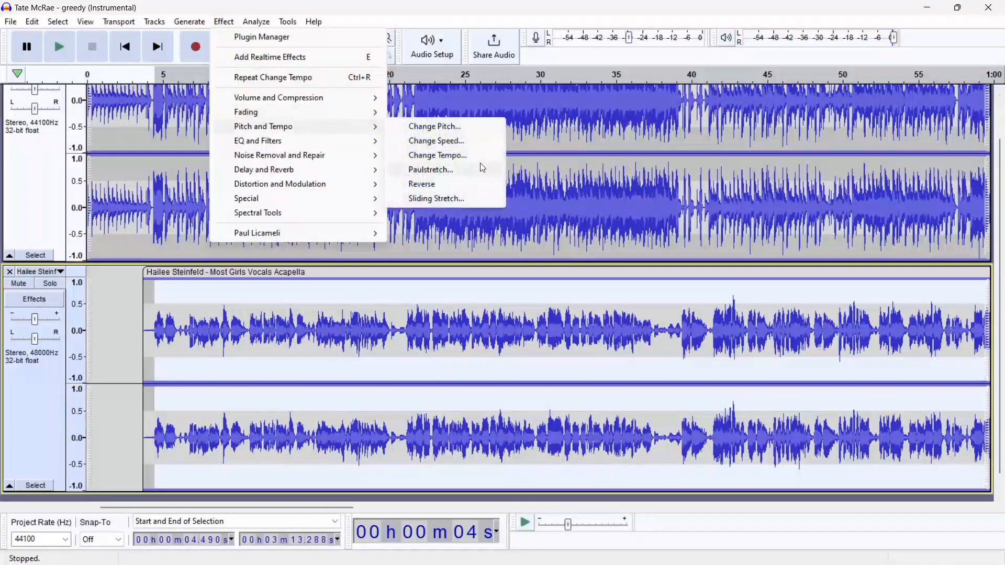
{"action": "left_click", "coordinate": [476, 155]}
{"action": "type", "text": ".5"}
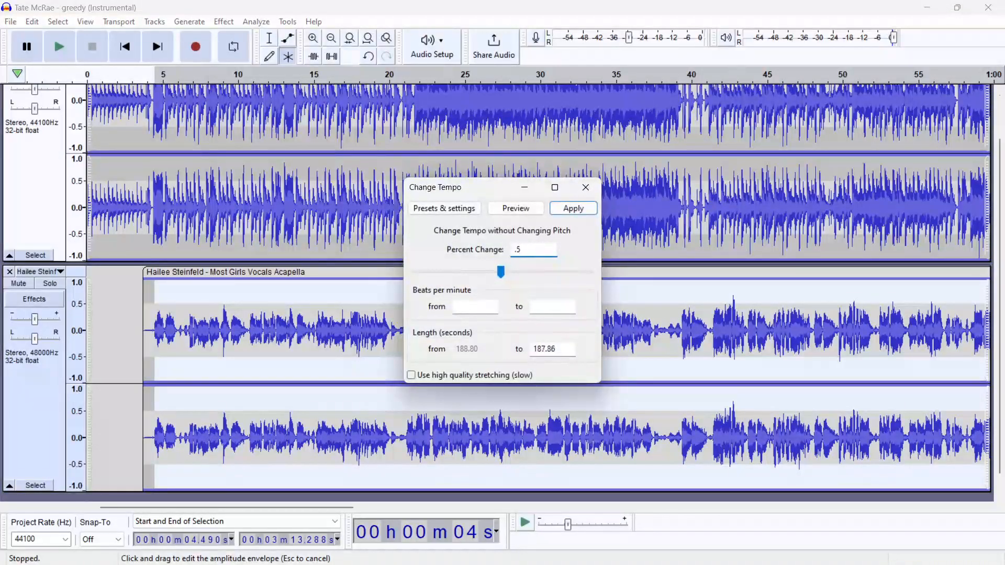
{"action": "left_click", "coordinate": [573, 209]}
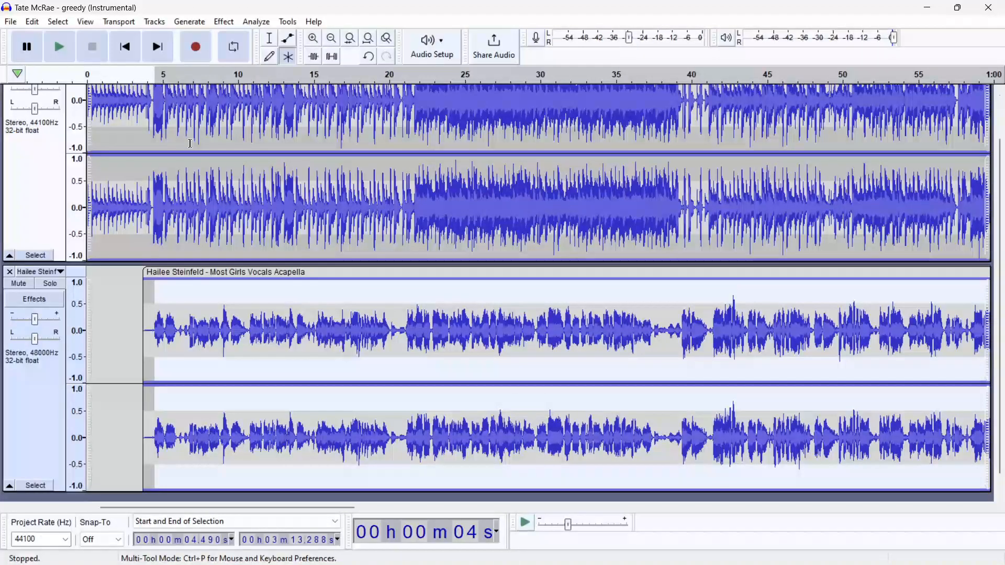
Play back from the vocal start to check the latest tempo change
{"action": "left_click", "coordinate": [153, 71]}
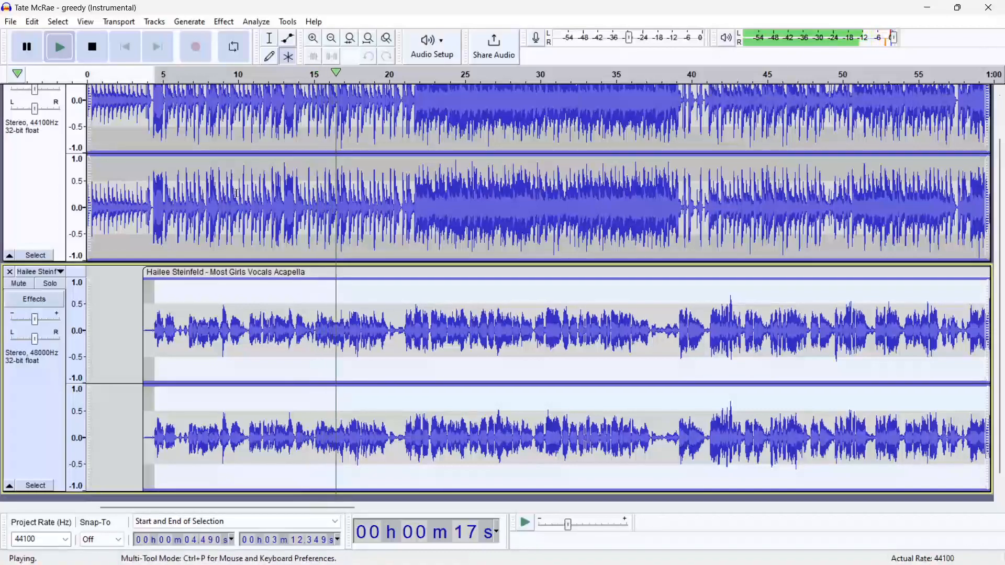
{"action": "left_click", "coordinate": [98, 51]}
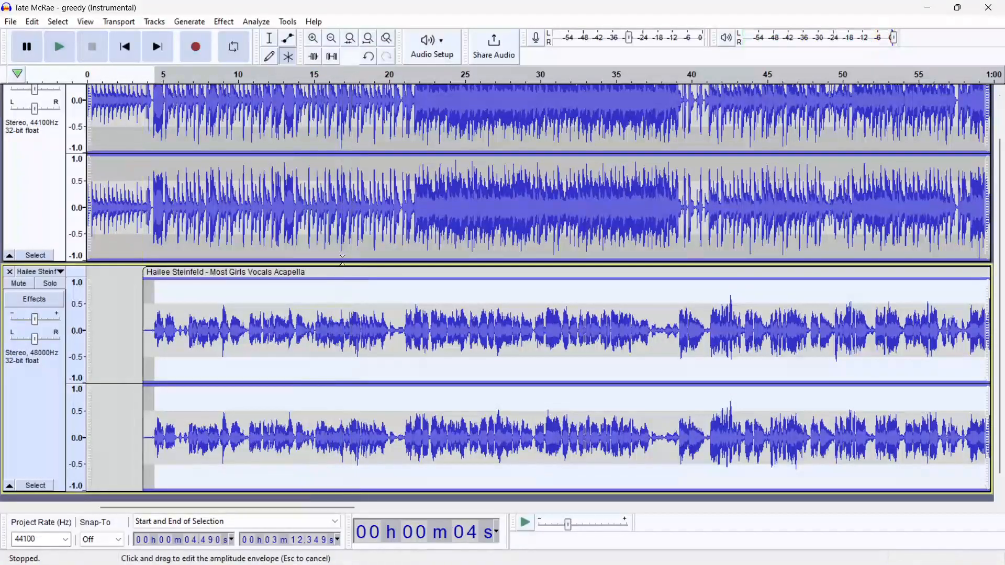
{"action": "left_click", "coordinate": [391, 335]}
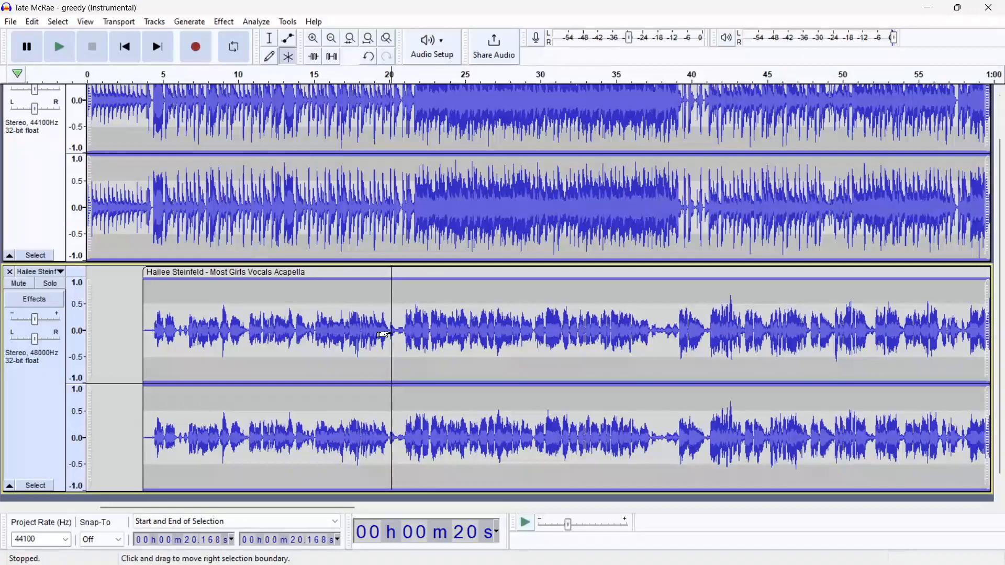
{"action": "scroll", "coordinate": [258, 335], "scroll_direction": "down", "scroll_amount": 2, "text": "ctrl"}
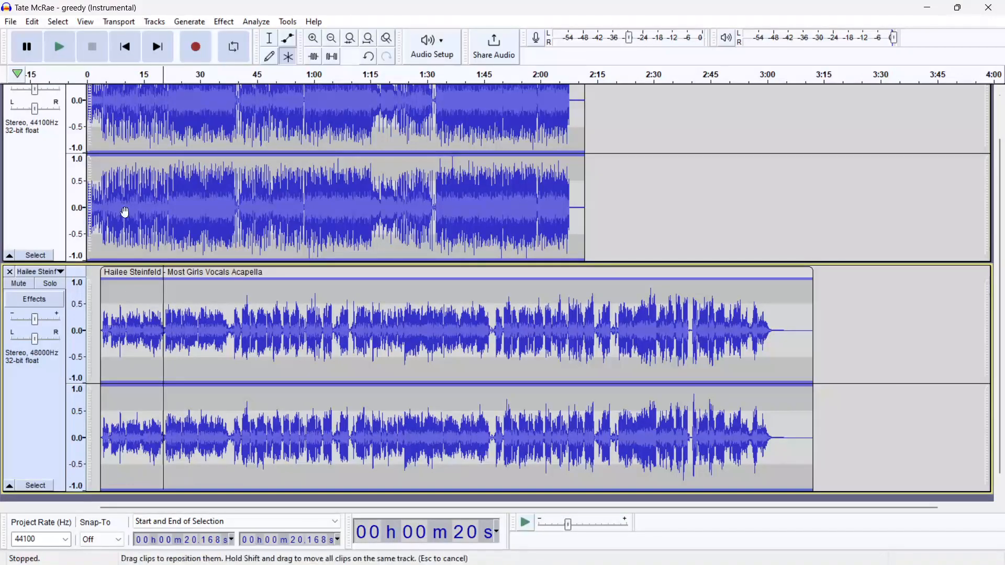
{"action": "left_click", "coordinate": [223, 21]}
{"action": "mouse_move", "coordinate": [350, 130]}
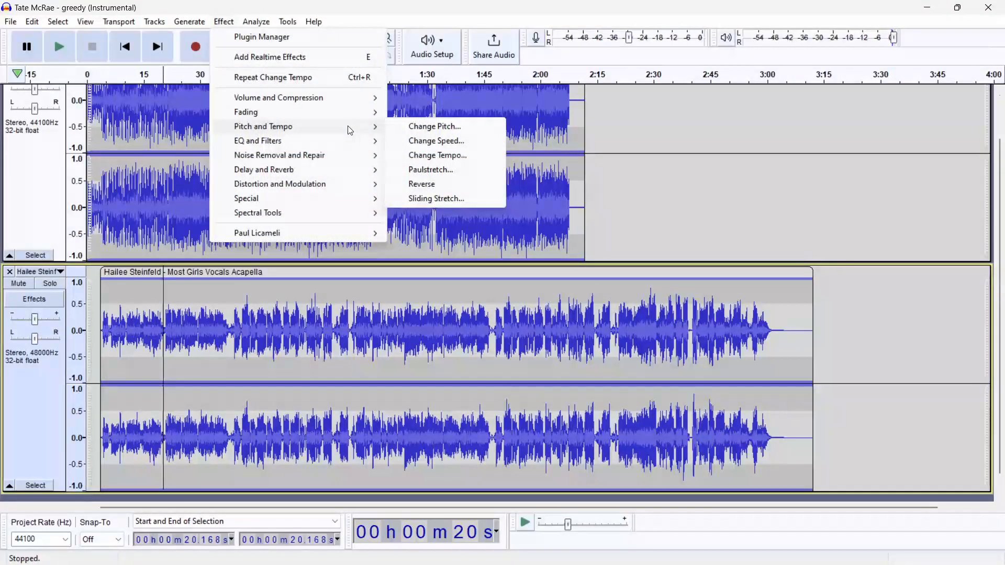
{"action": "left_click", "coordinate": [218, 303]}
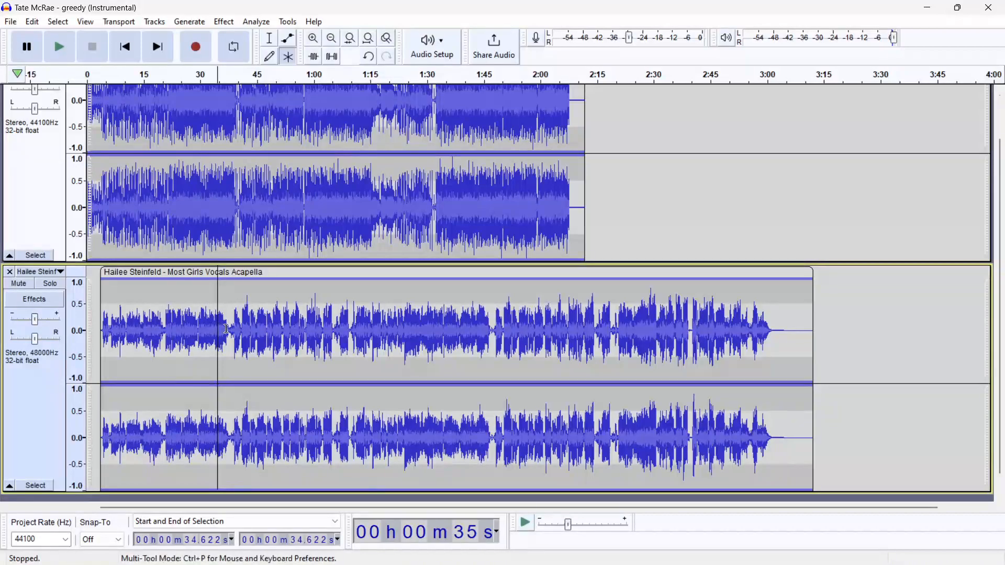
Select the vocals from about 3.7 to 37.7 seconds and apply Change Pitch with an edited semitones value
{"action": "left_click_drag", "start_coordinate": [229, 327], "coordinate": [98, 318]}
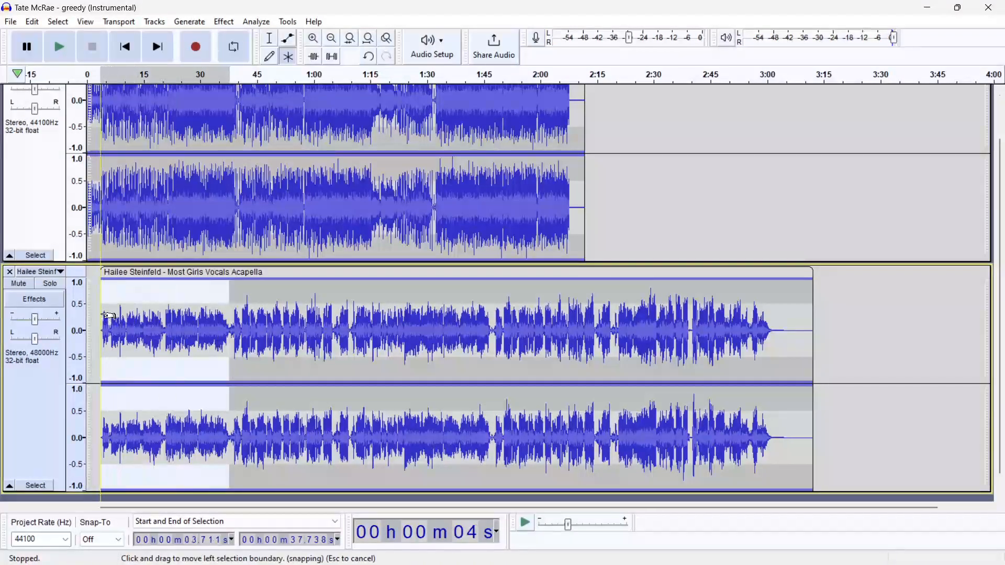
{"action": "left_click", "coordinate": [230, 17]}
{"action": "mouse_move", "coordinate": [361, 128]}
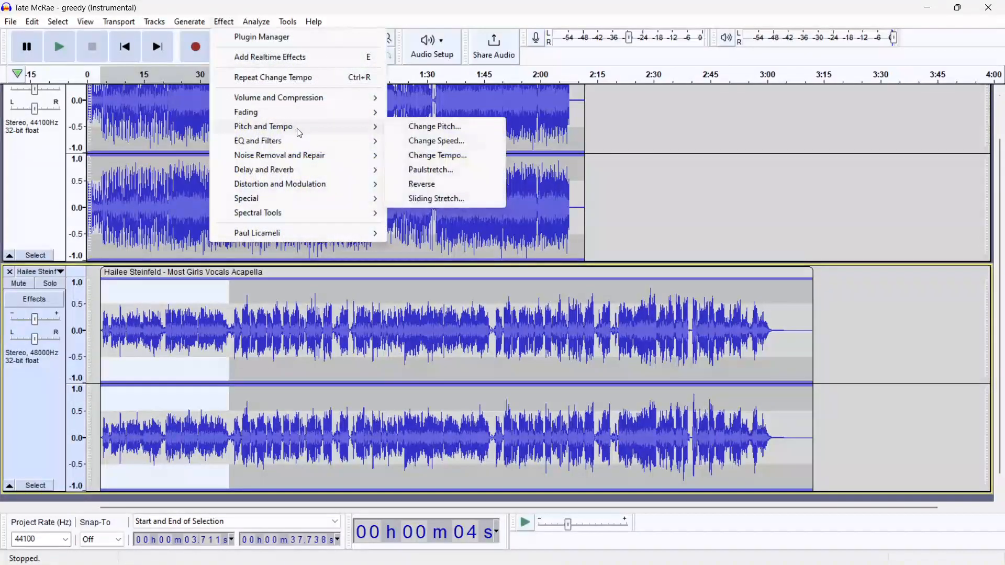
{"action": "left_click", "coordinate": [445, 126]}
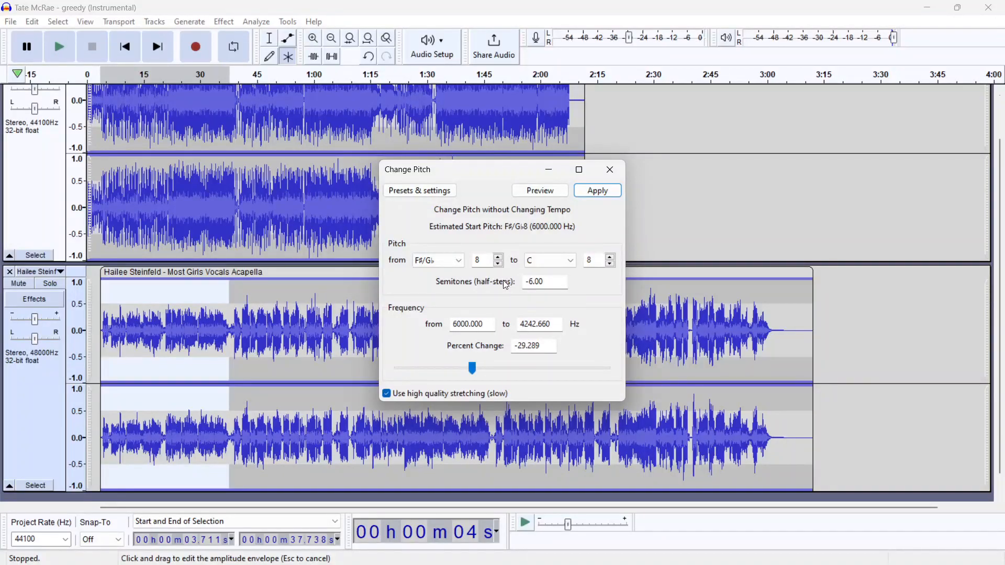
{"action": "double_click", "coordinate": [536, 282]}
{"action": "left_click", "coordinate": [536, 283]}
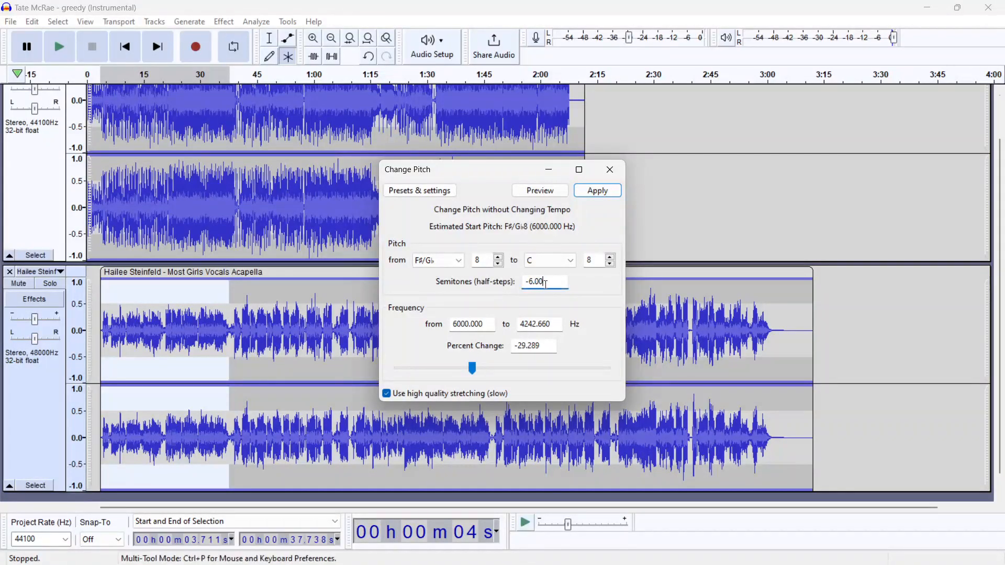
{"action": "key", "text": "BackSpace"}
{"action": "type", "text": "1"}
{"action": "left_click", "coordinate": [598, 191]}
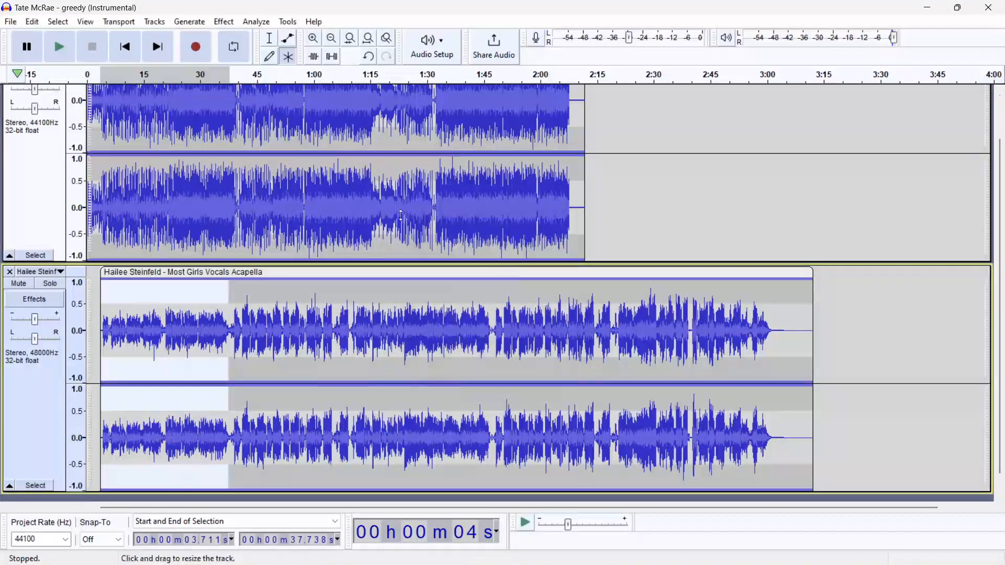
Play the project to review the pitch-shifted vocals with the instrumental
{"action": "left_click", "coordinate": [64, 48]}
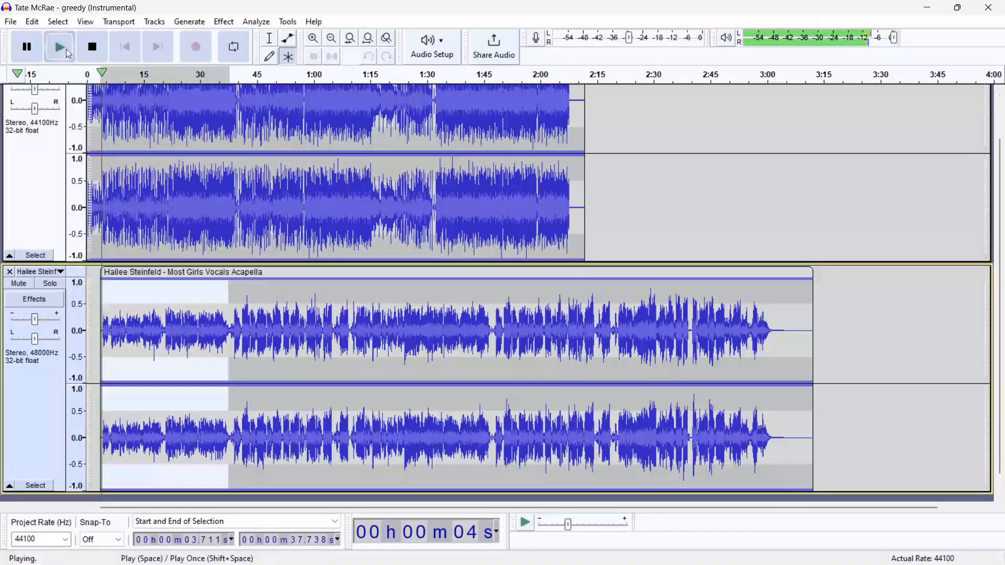
{"action": "left_click", "coordinate": [92, 51]}
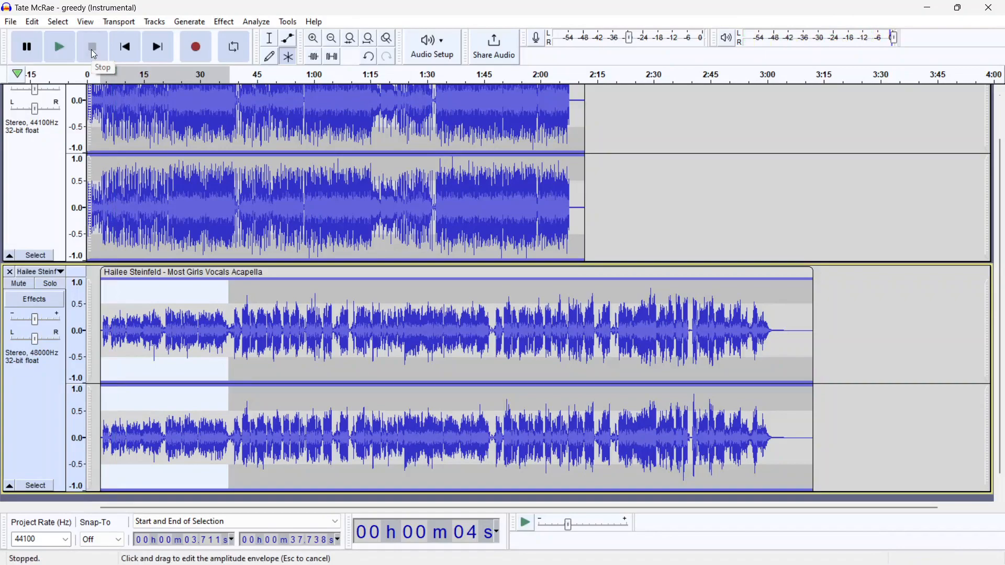
{"action": "left_click", "coordinate": [202, 293]}
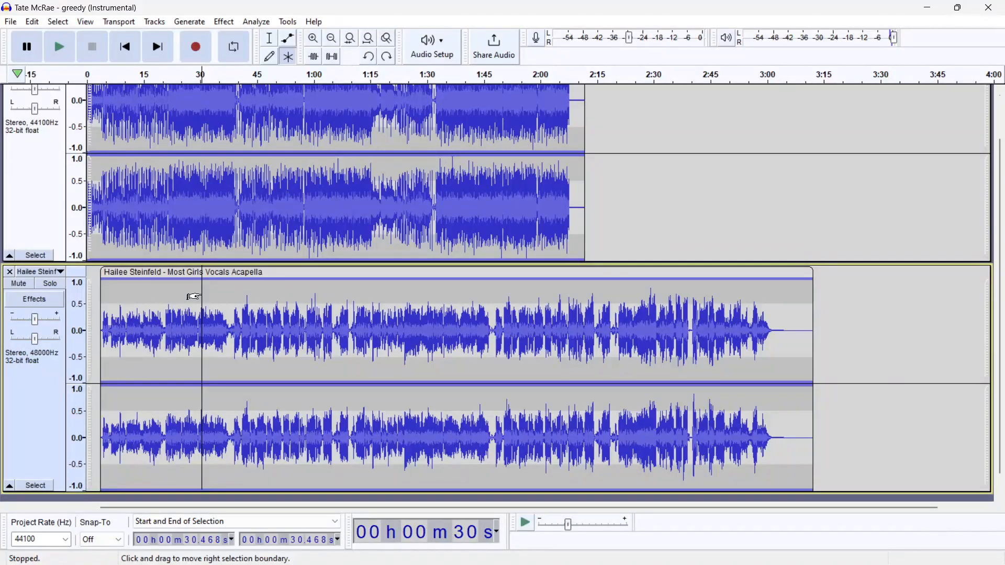
{"action": "scroll", "coordinate": [210, 321], "scroll_direction": "up", "scroll_amount": 2}
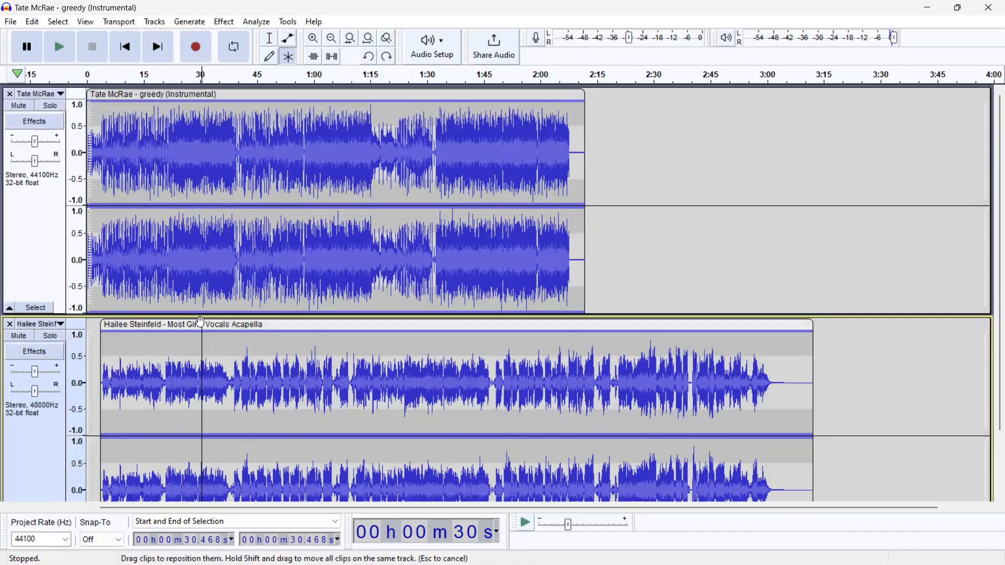
{"action": "left_click", "coordinate": [208, 157]}
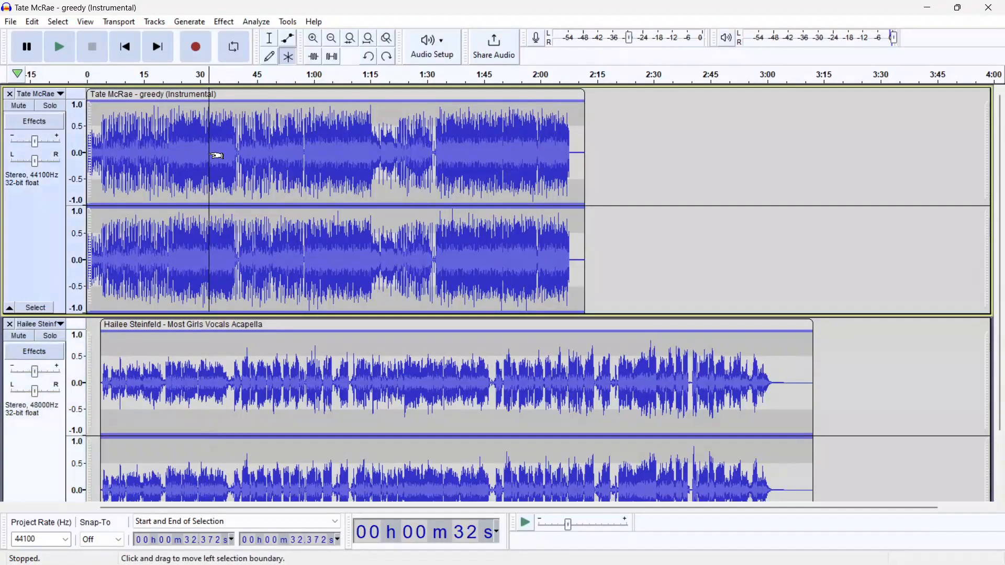
Play the project from the beginning to review the vocals against the instrumental, then stop playback
{"action": "scroll", "coordinate": [203, 347], "scroll_direction": "down", "scroll_amount": 2}
{"action": "left_click", "coordinate": [212, 346]}
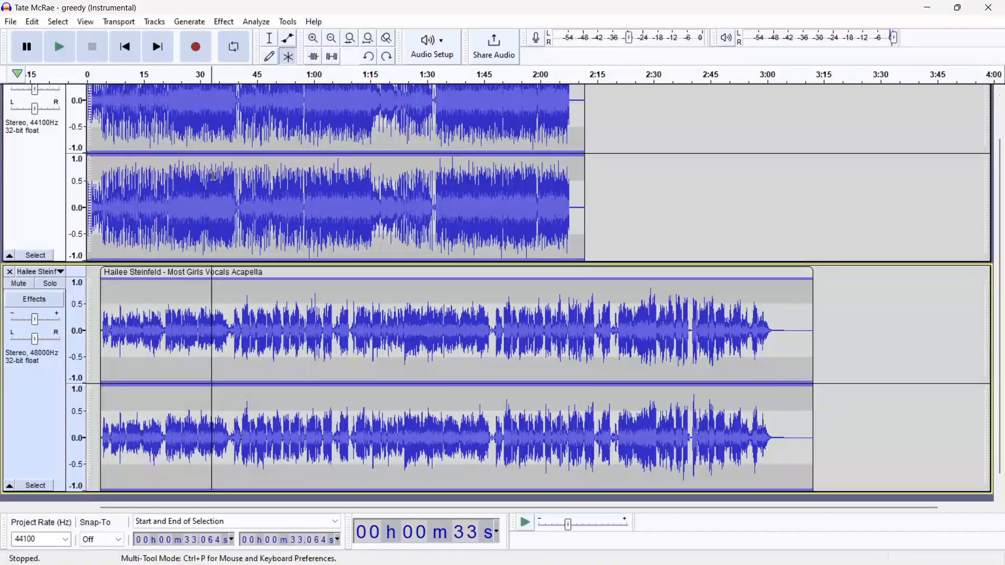
{"action": "scroll", "coordinate": [213, 176], "scroll_direction": "up", "scroll_amount": 2}
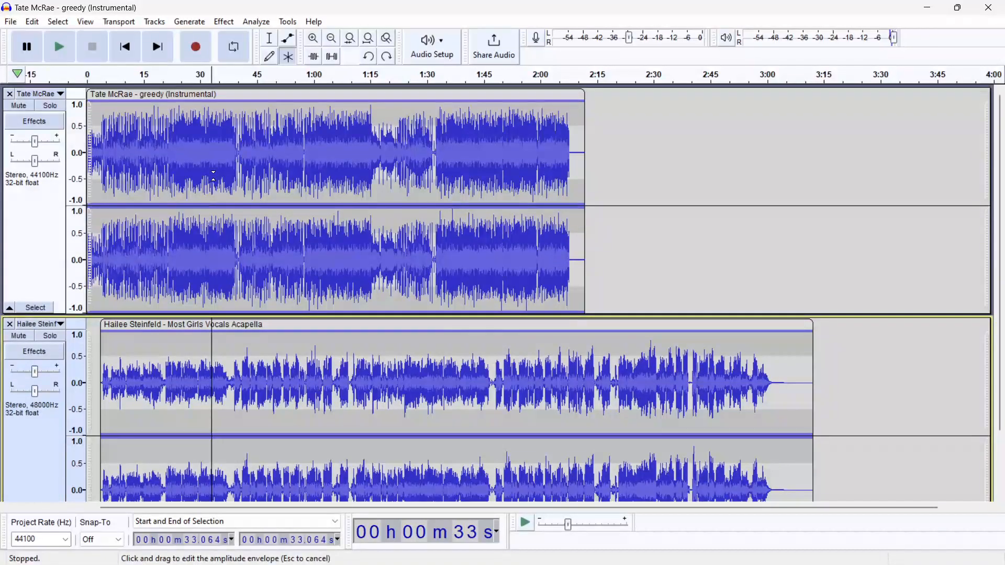
{"action": "left_click", "coordinate": [96, 78]}
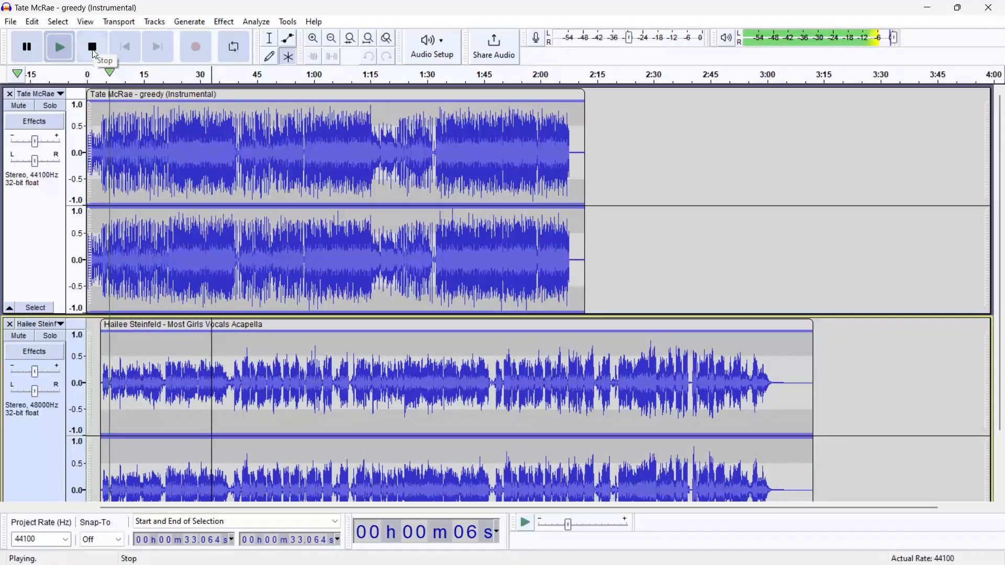
{"action": "left_click", "coordinate": [93, 47]}
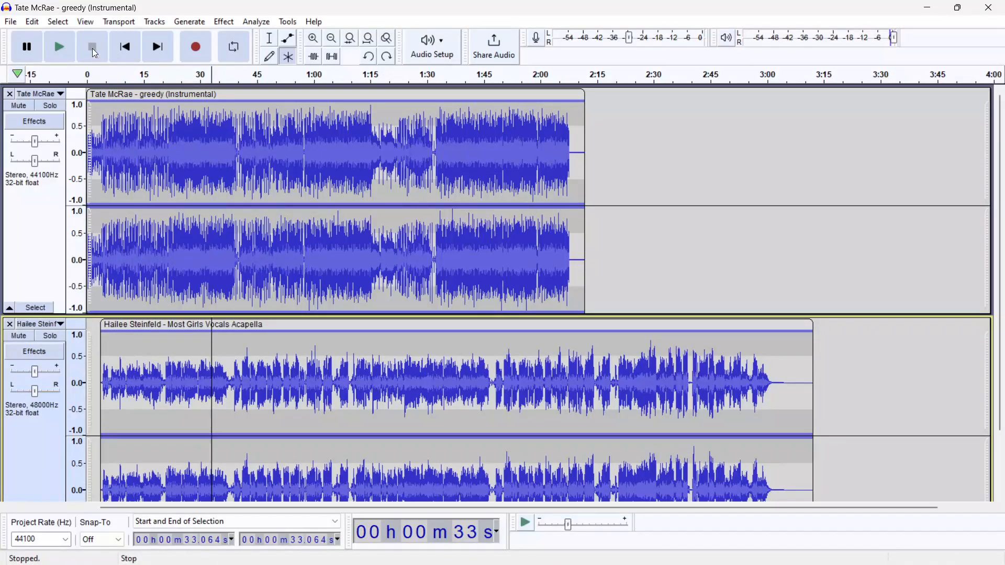
{"action": "left_click", "coordinate": [37, 145]}
{"action": "mouse_move", "coordinate": [38, 146]}
{"action": "left_mouse_down"}
{"action": "mouse_move", "coordinate": [50, 146]}
{"action": "mouse_move", "coordinate": [39, 145]}
{"action": "left_mouse_up"}
{"action": "left_click", "coordinate": [231, 385]}
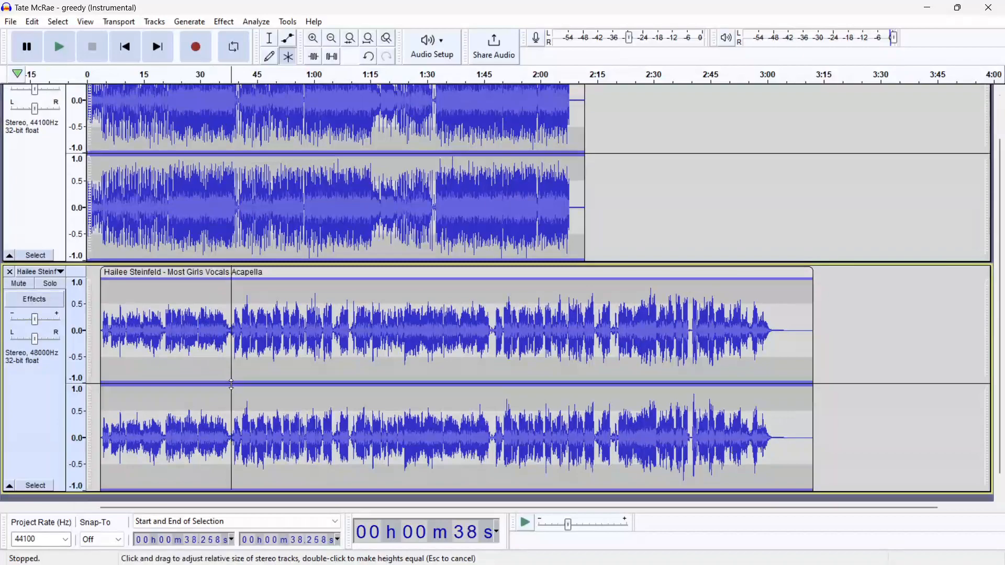
Select the vocals from about 3.7 to 38.3 seconds, apply Amplify with its default gain, and undo it
{"action": "left_click_drag", "start_coordinate": [231, 338], "coordinate": [109, 328]}
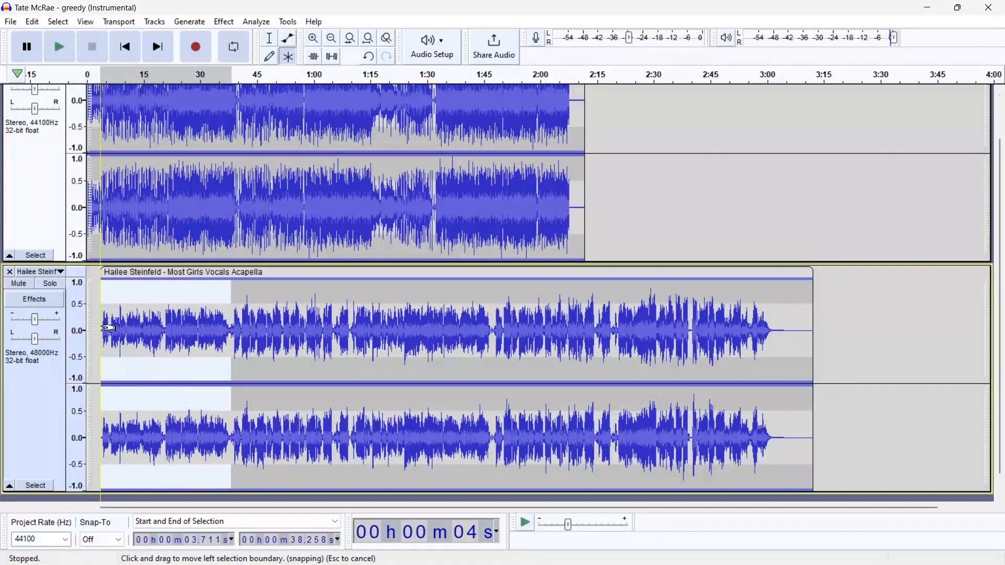
{"action": "left_click", "coordinate": [224, 24]}
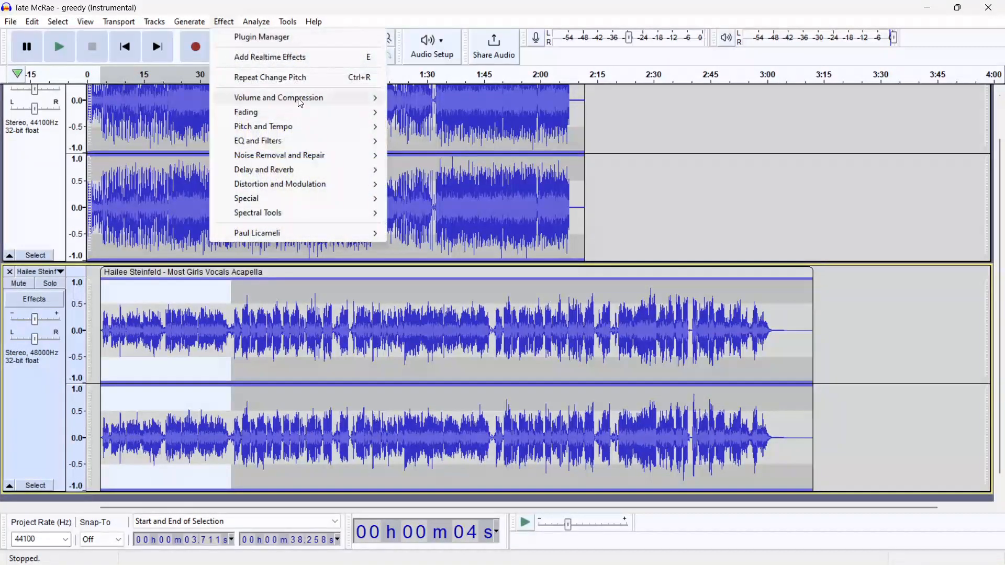
{"action": "mouse_move", "coordinate": [300, 103]}
{"action": "left_click", "coordinate": [459, 102]}
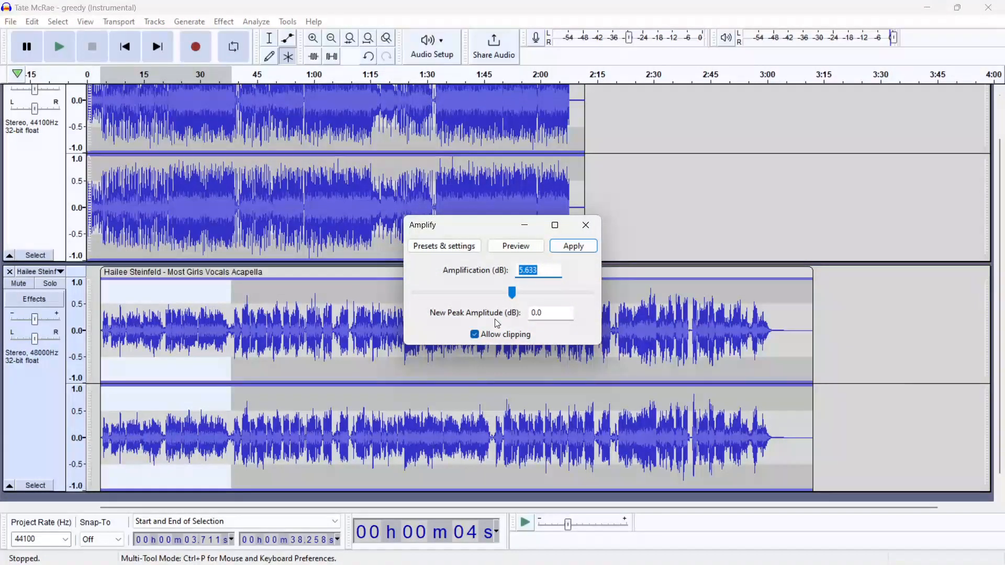
{"action": "left_click", "coordinate": [579, 249]}
{"action": "key", "text": "ctrl+z"}
Apply Amplify to the selected vocals with an amplification of -5 dB
{"action": "left_click", "coordinate": [224, 21]}
{"action": "mouse_move", "coordinate": [299, 99]}
{"action": "left_click", "coordinate": [477, 97]}
{"action": "type", "text": "-5"}
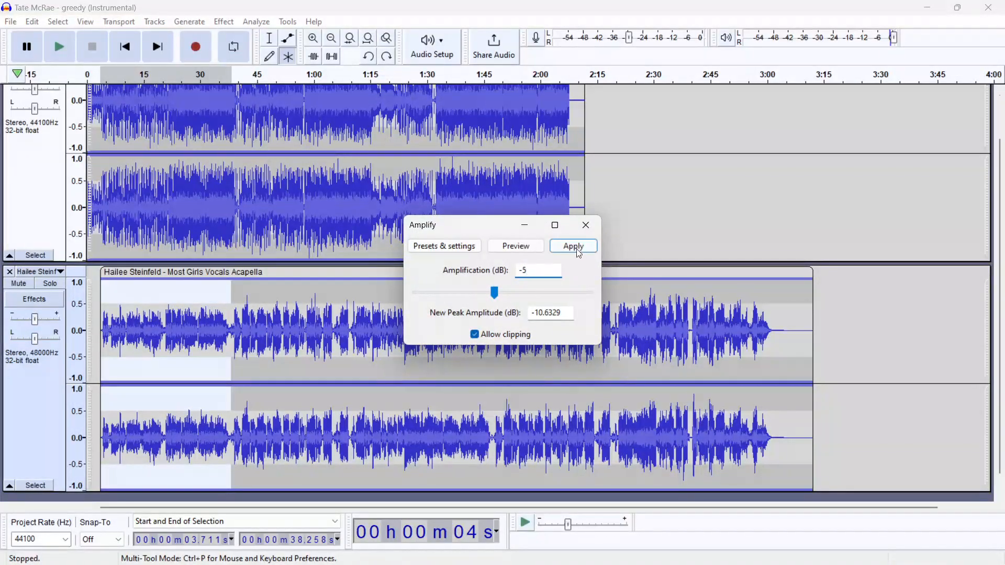
{"action": "left_click", "coordinate": [578, 251]}
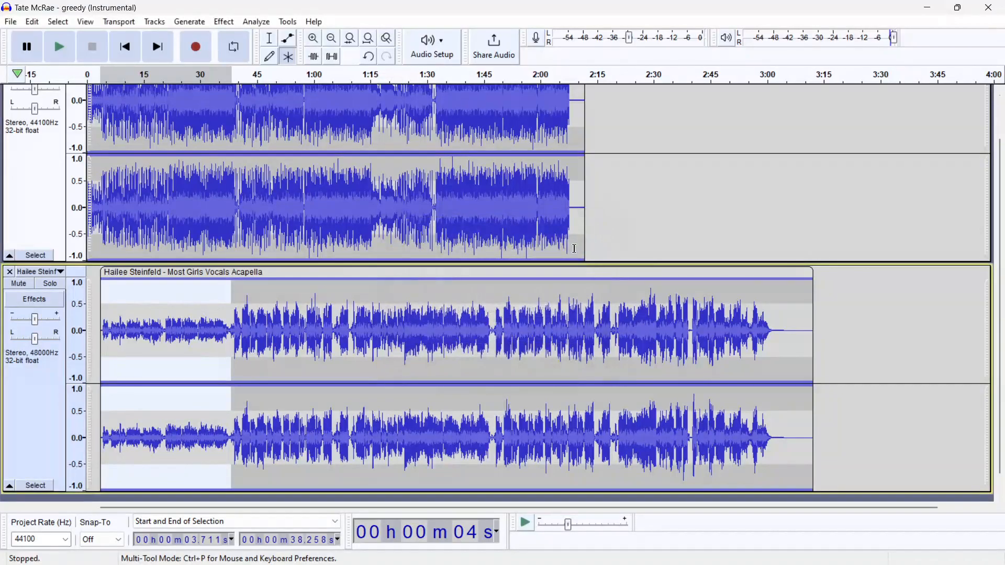